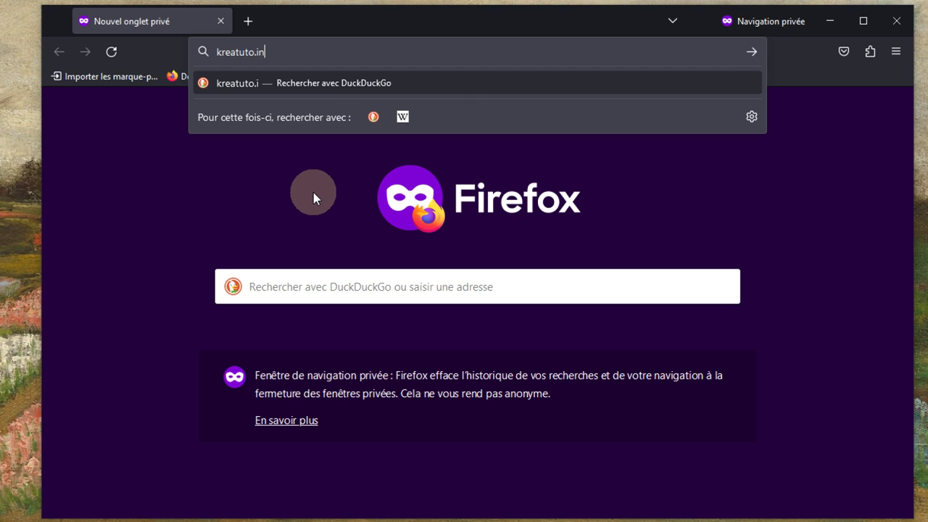
# - Load kreatuto.info, open its Initiation à Pygame section and follow the link to the pygame GitHub repository
pyautogui.press('Return')
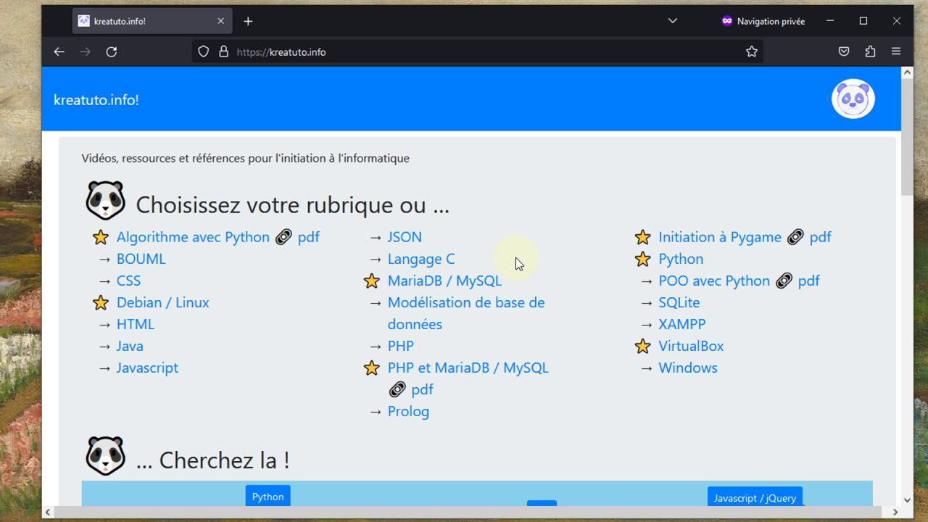
pyautogui.click(707, 242)
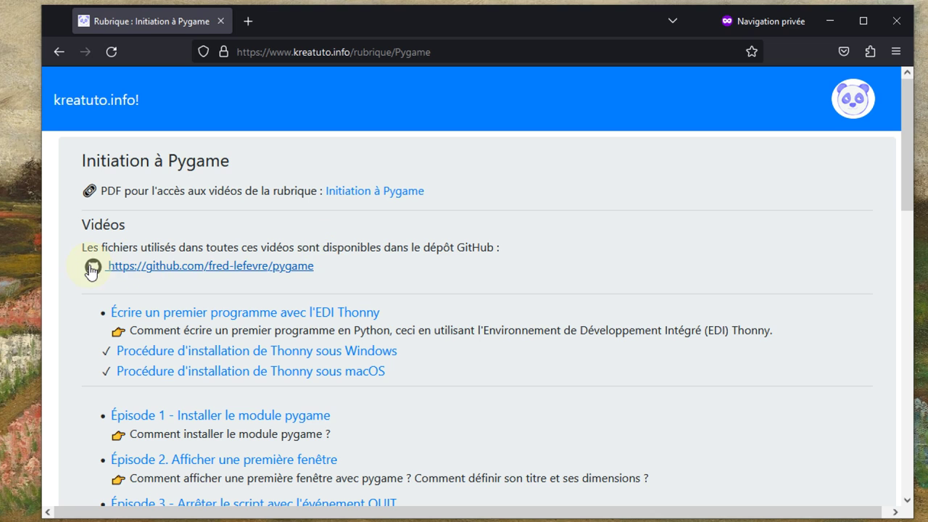
pyautogui.click(253, 273)
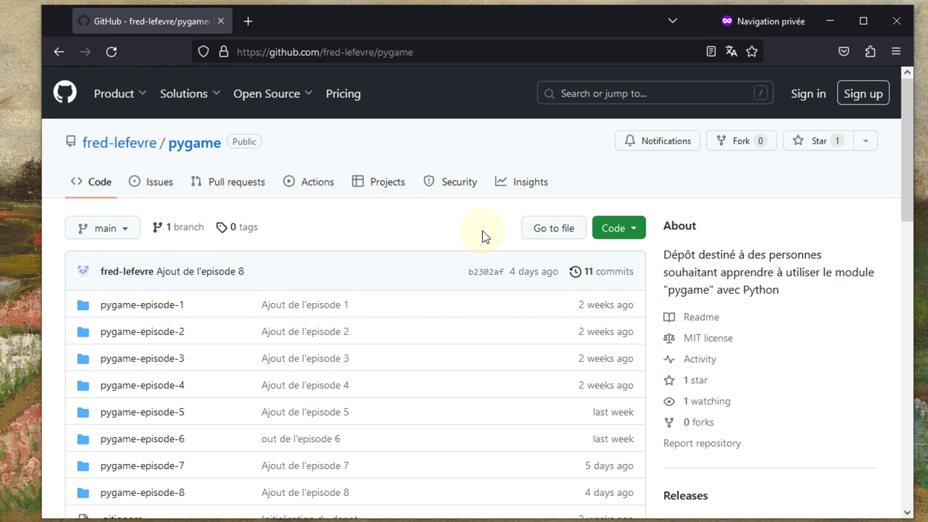
# - Examine the repository's file list and the contents of its pygame-episode-5 folder, and return to the repository root
pyautogui.scroll(-2, 384, 223)
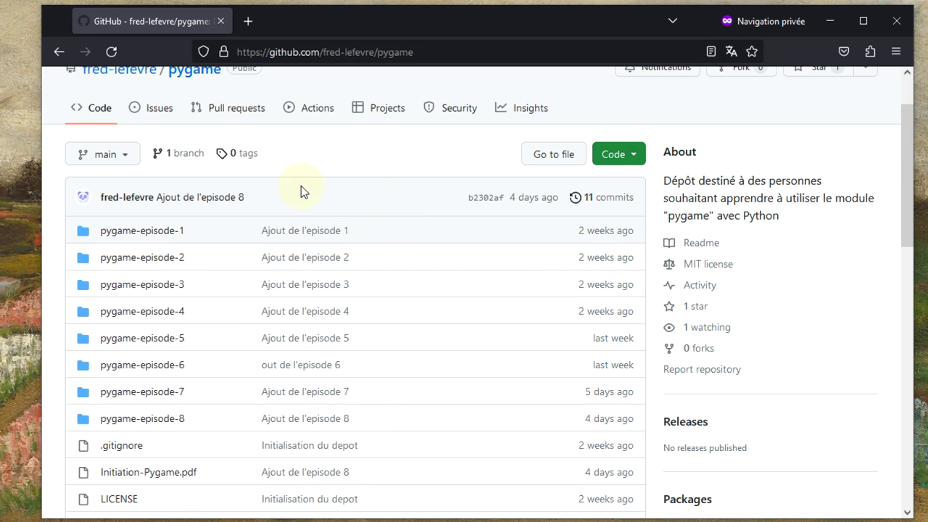
pyautogui.scroll(-3, 225, 269)
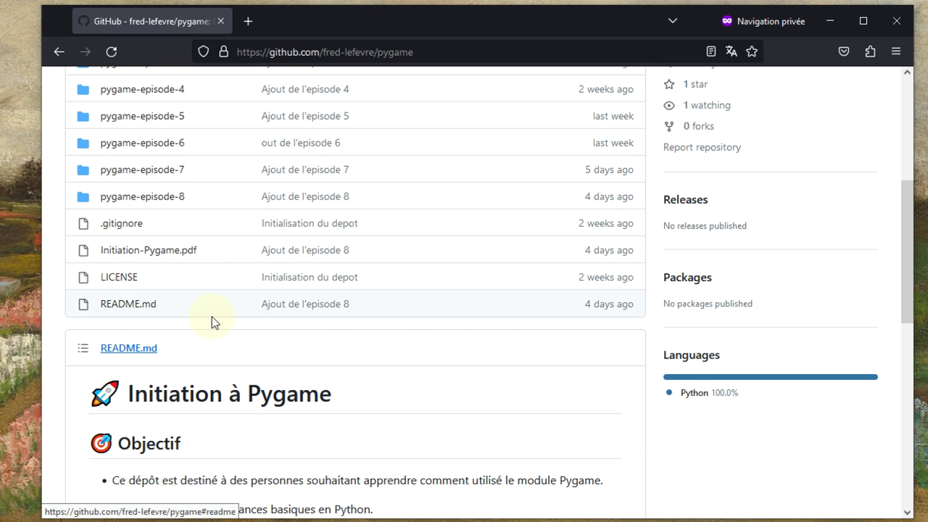
pyautogui.scroll(-3, 209, 193)
pyautogui.scroll(6, 348, 435)
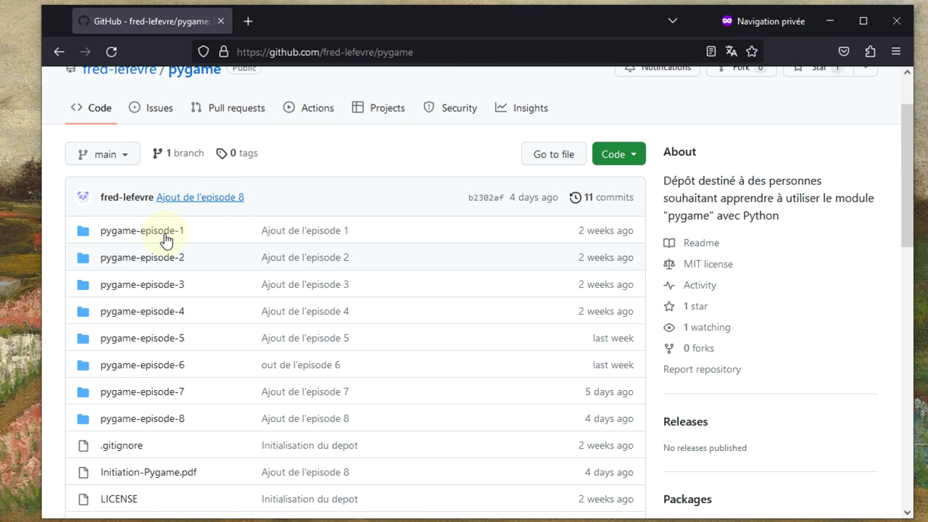
pyautogui.click(127, 339)
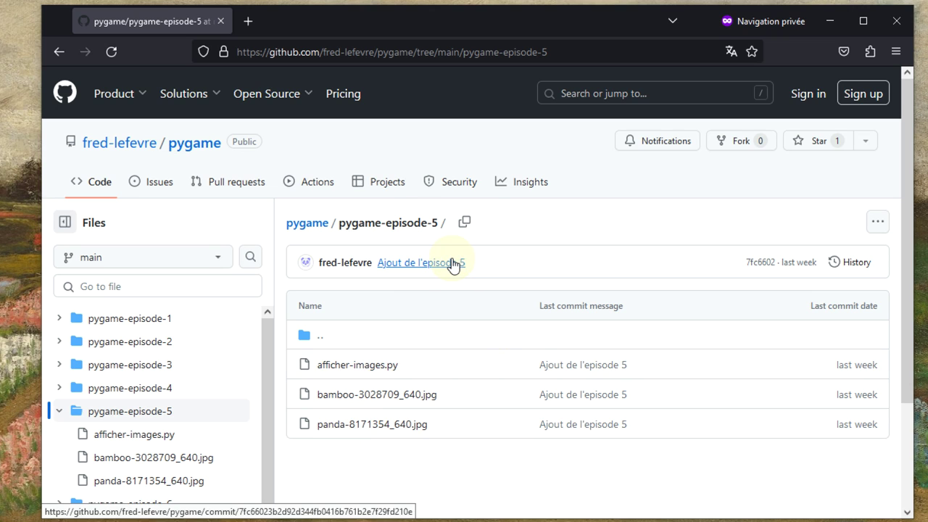
pyautogui.moveTo(451, 263)
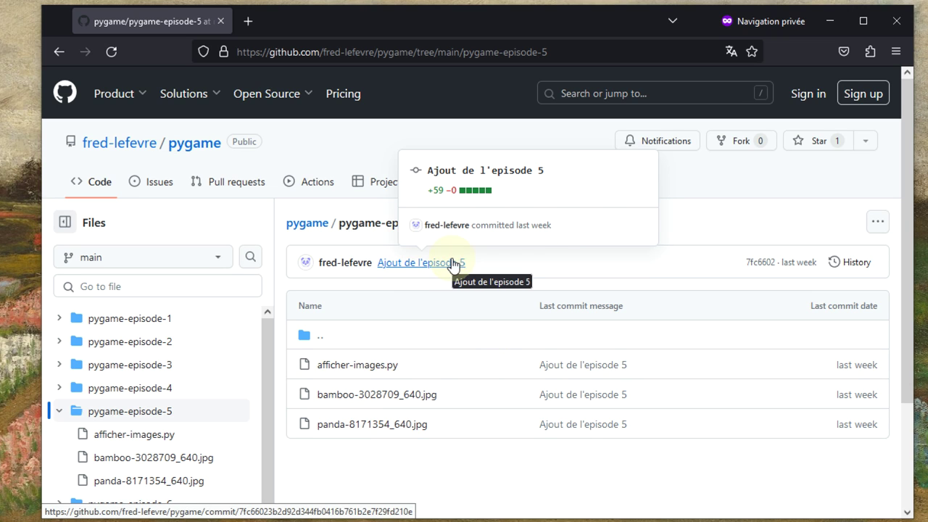
pyautogui.click(302, 227)
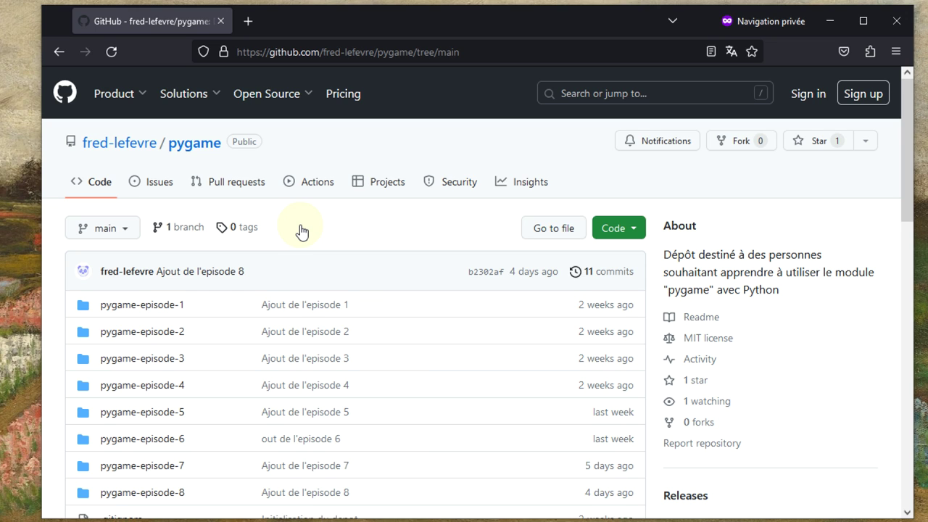
# - Download the repository as a ZIP archive, show it in its download folder and minimize the browser
pyautogui.click(636, 237)
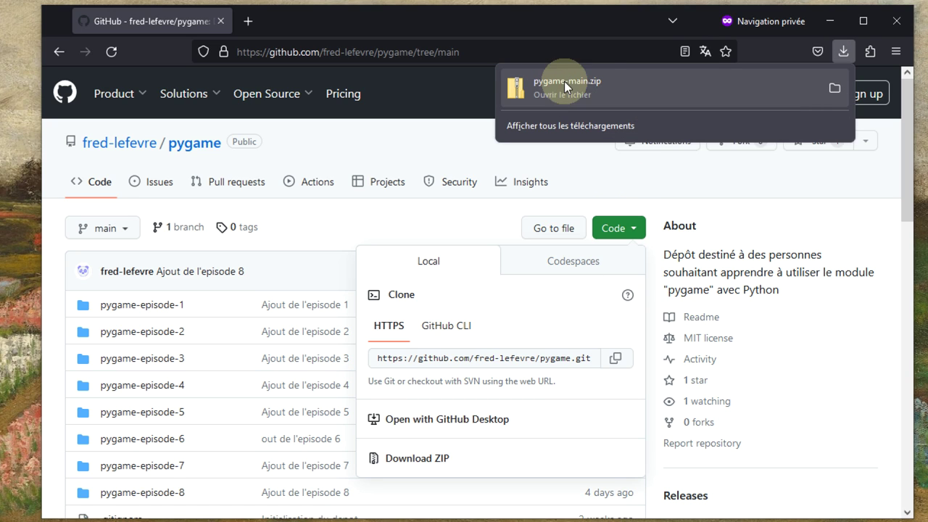
pyautogui.click(836, 88)
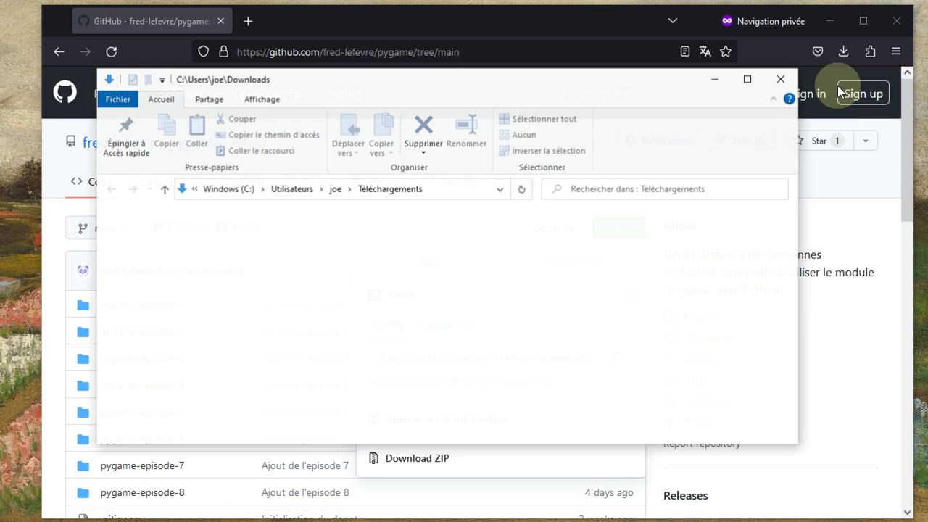
pyautogui.click(841, 23)
pyautogui.click(839, 22)
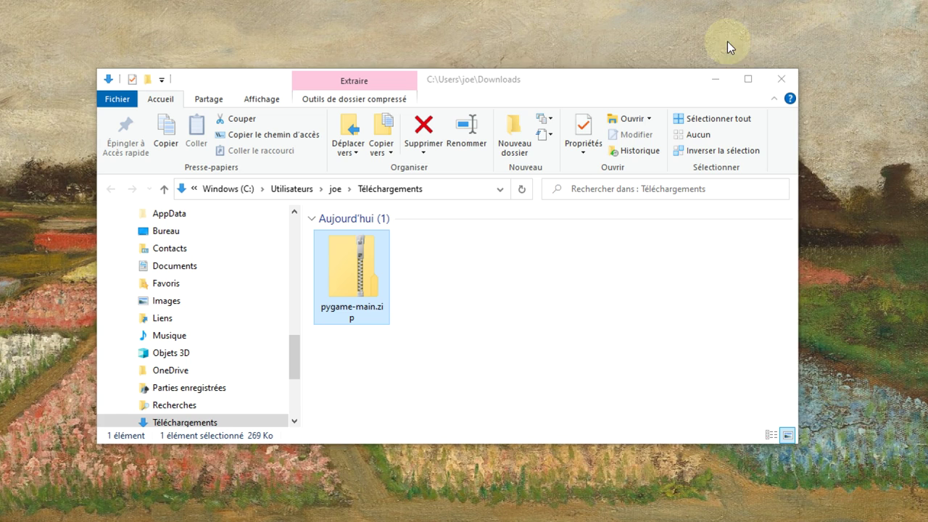
pyautogui.moveTo(605, 79); pyautogui.dragTo(682, 107)
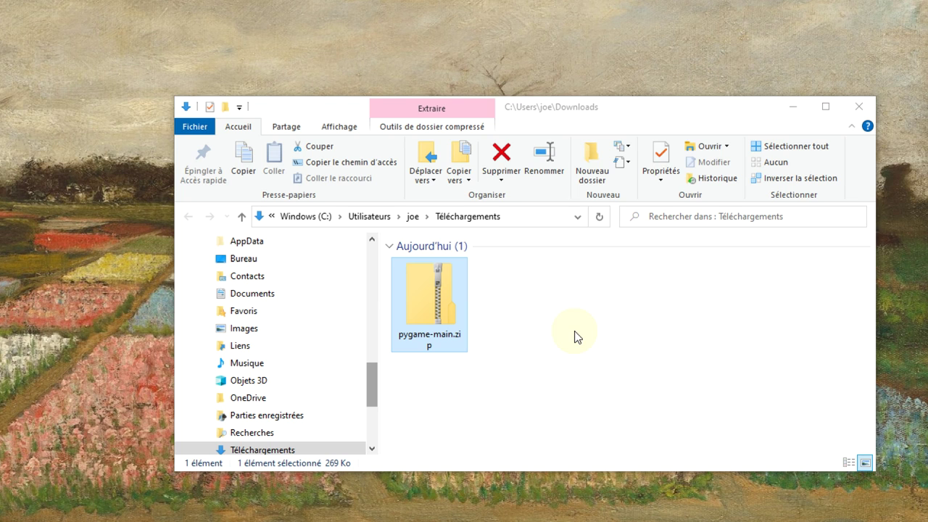
# - Extract pygame-main.zip directly into the Downloads folder without displaying the extracted files on completion, and delete the archive
pyautogui.rightClick(442, 287)
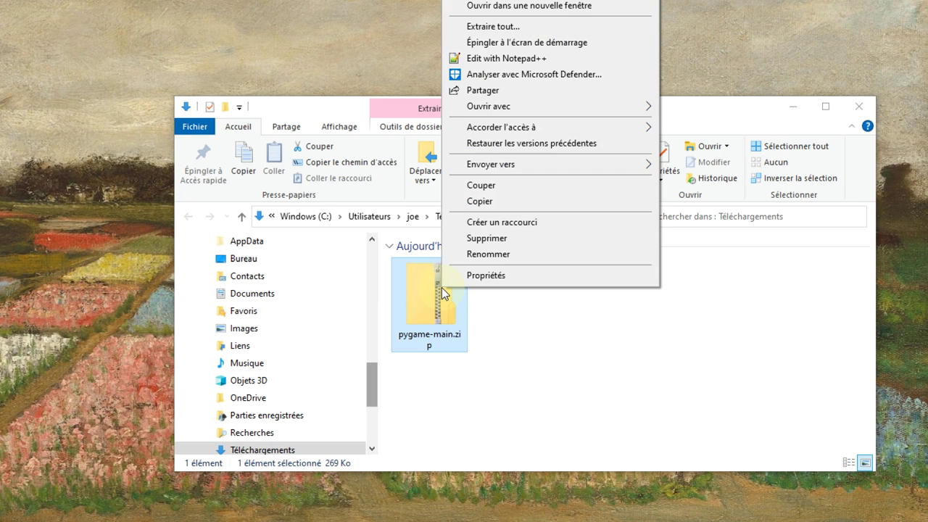
pyautogui.click(516, 26)
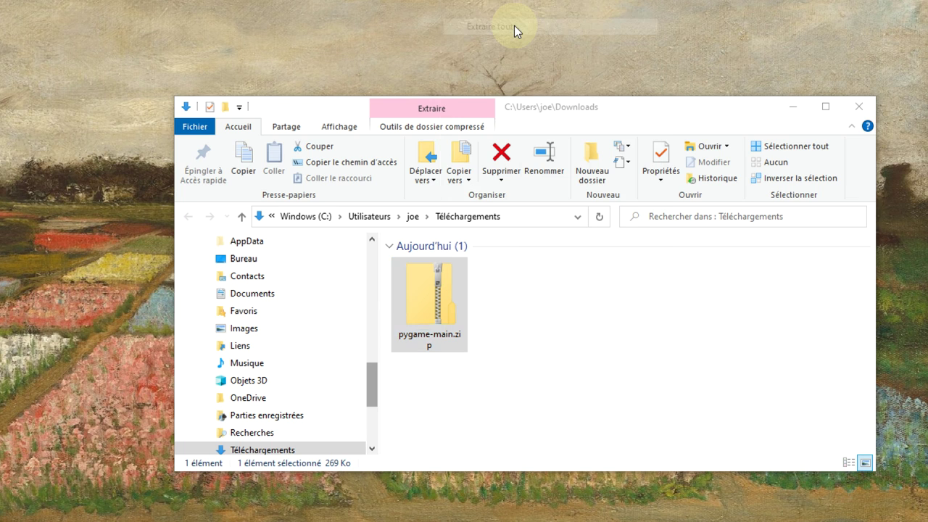
pyautogui.click(116, 138)
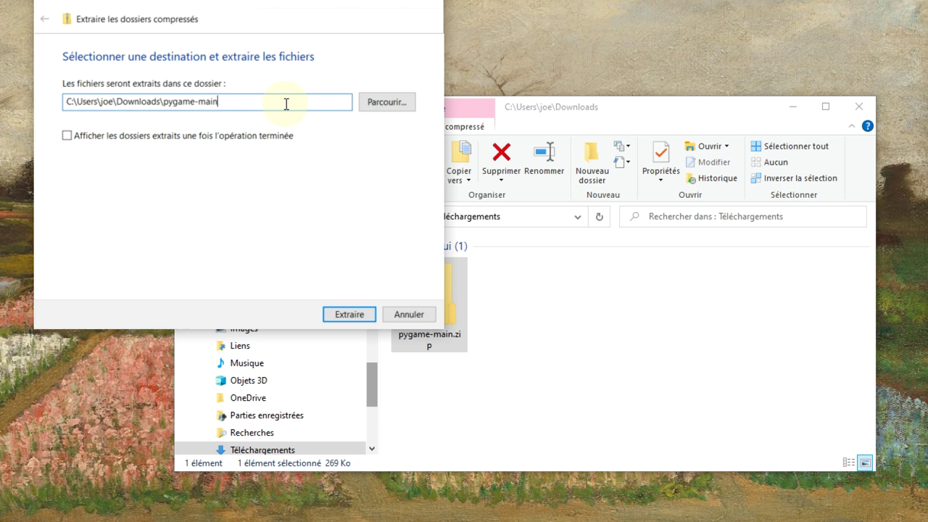
pyautogui.press('BackSpace')
pyautogui.press('BackSpace')
pyautogui.press('BackSpace')
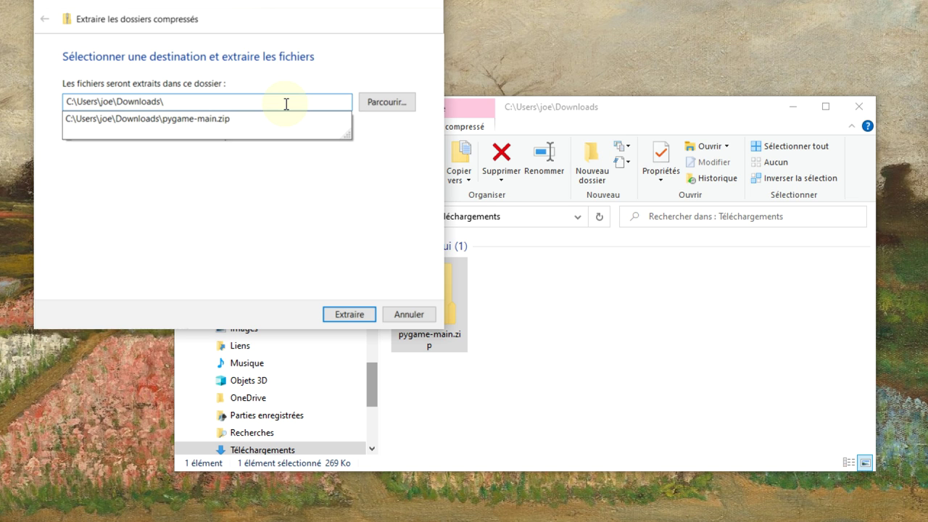
pyautogui.press('Return')
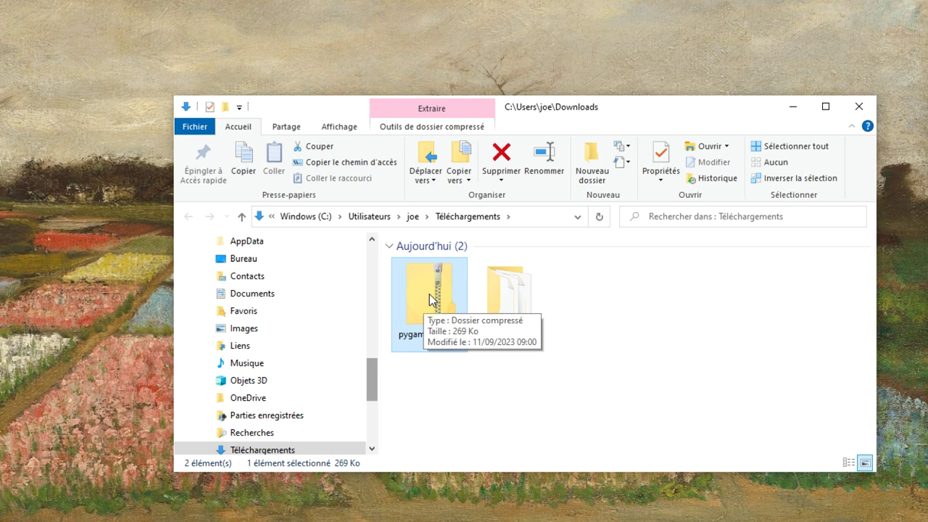
pyautogui.click(499, 161)
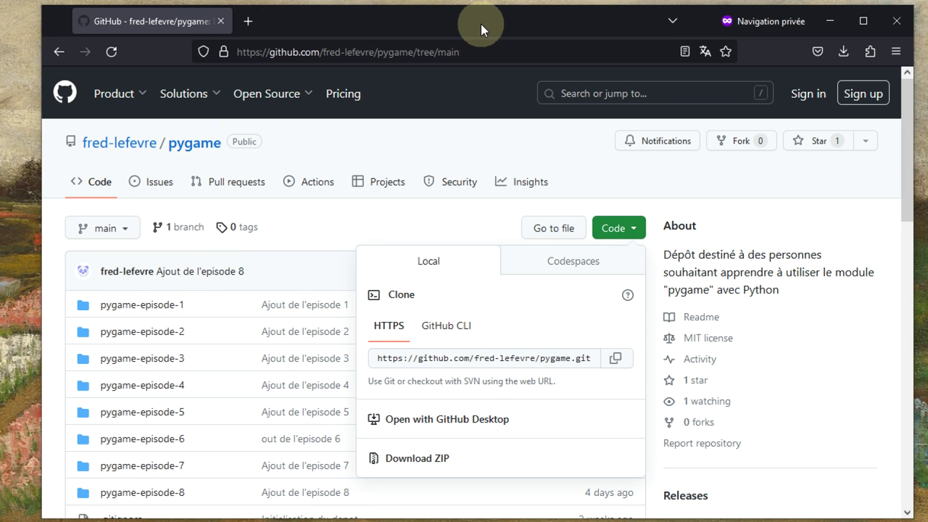
# - Narrow the browser window so the file explorer shows beside it, and open the extracted pygame-main folder
pyautogui.moveTo(481, 24); pyautogui.dragTo(460, 24)
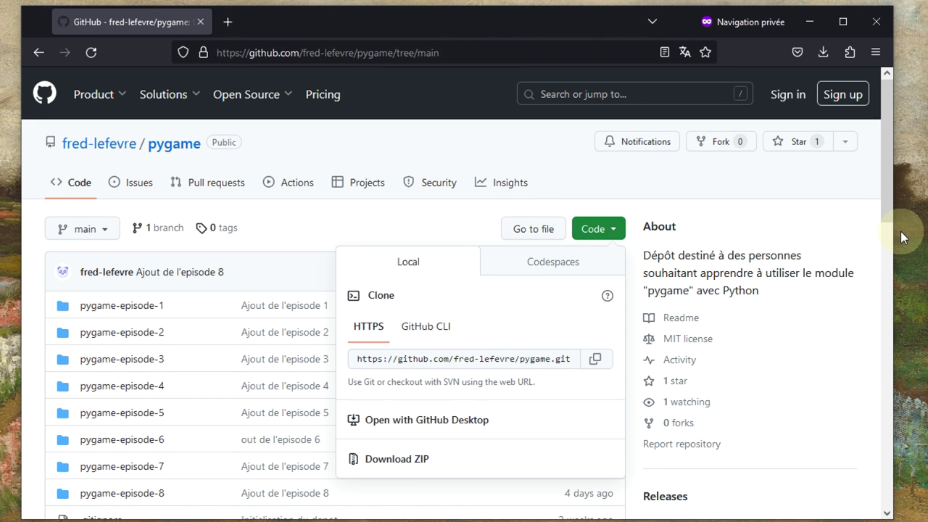
pyautogui.moveTo(893, 233); pyautogui.dragTo(529, 275)
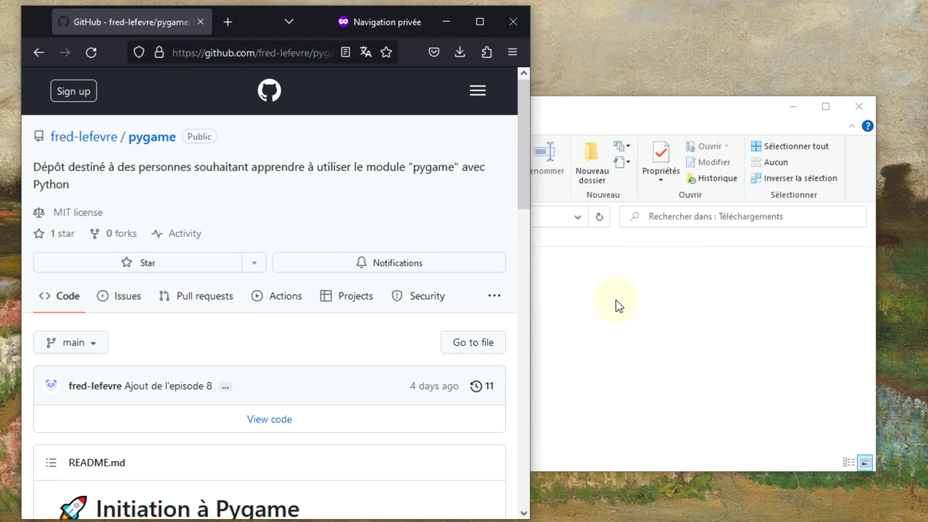
pyautogui.click(616, 303)
pyautogui.doubleClick(438, 304)
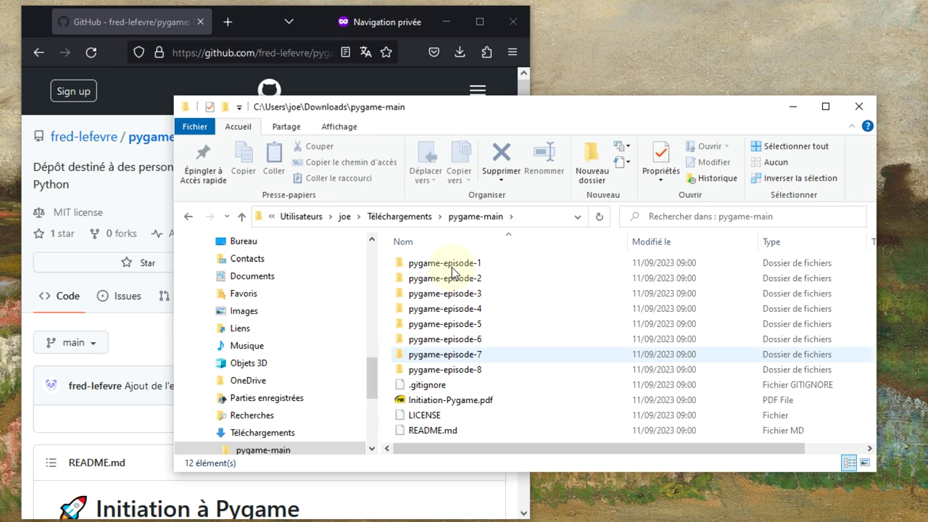
# - Widen the browser window and compare the repository's file list on GitHub with the contents of the extracted pygame-main folder
pyautogui.click(308, 23)
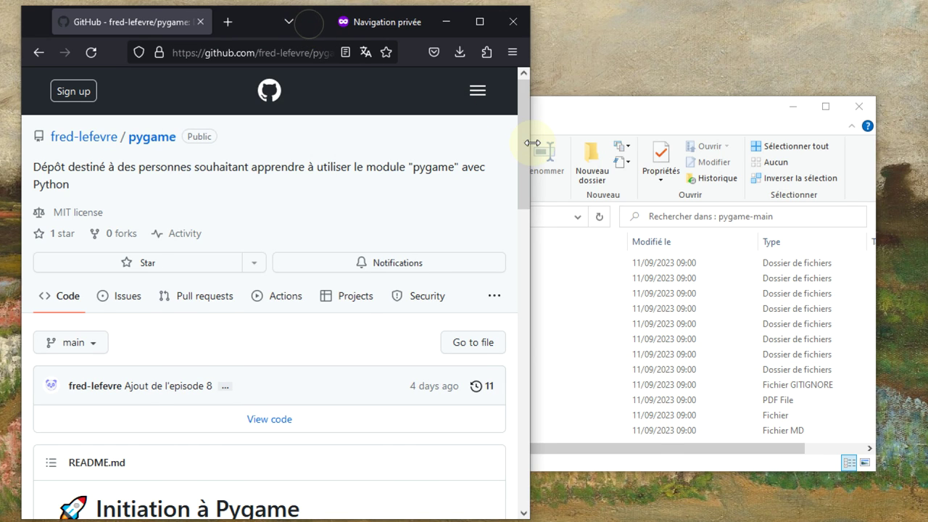
pyautogui.moveTo(532, 141); pyautogui.dragTo(654, 152)
pyautogui.click(335, 255)
pyautogui.scroll(-4, 336, 260)
pyautogui.scroll(2, 321, 254)
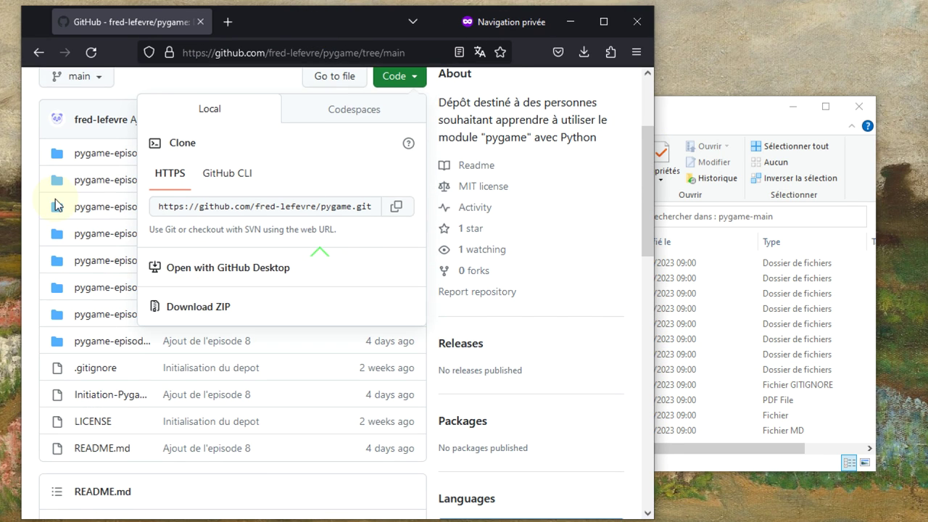
pyautogui.click(238, 78)
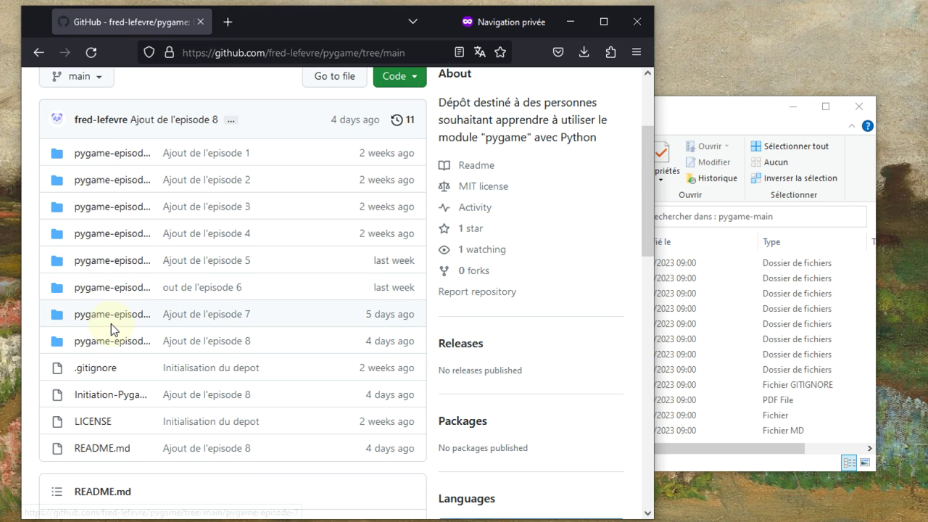
pyautogui.scroll(-2, 110, 324)
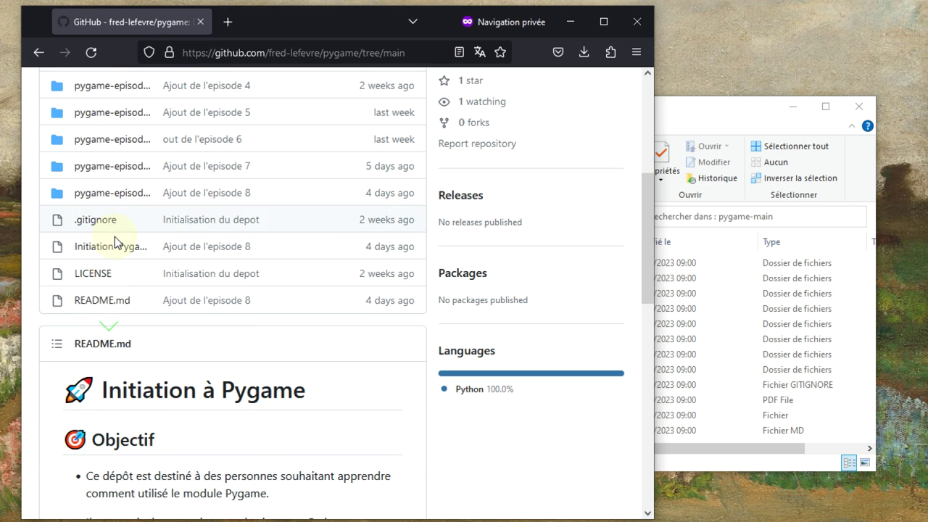
pyautogui.click(683, 139)
pyautogui.hscroll(-3, 418, 410)
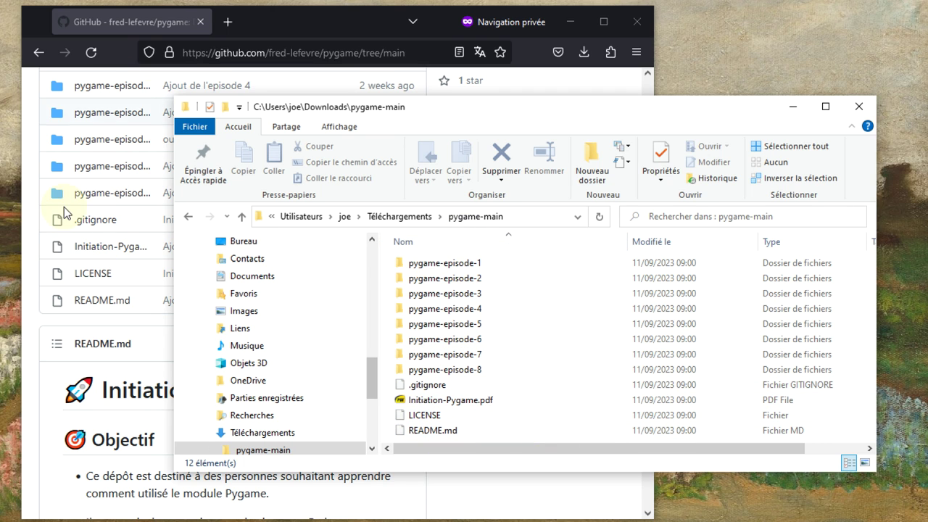
pyautogui.click(296, 22)
pyautogui.scroll(5, 307, 206)
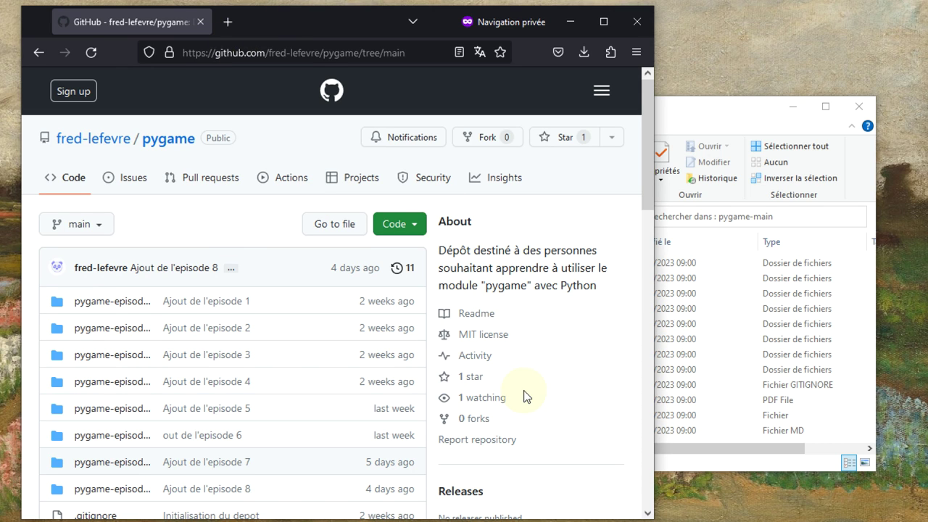
# - Minimize the browser and open afficher-images.py from the extracted pygame-episode-5 folder in Thonny
pyautogui.click(564, 26)
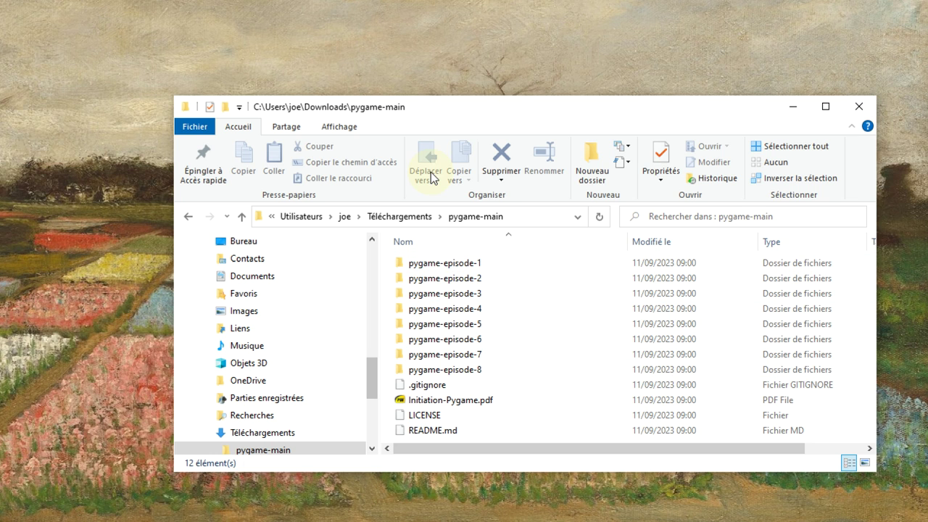
pyautogui.doubleClick(483, 327)
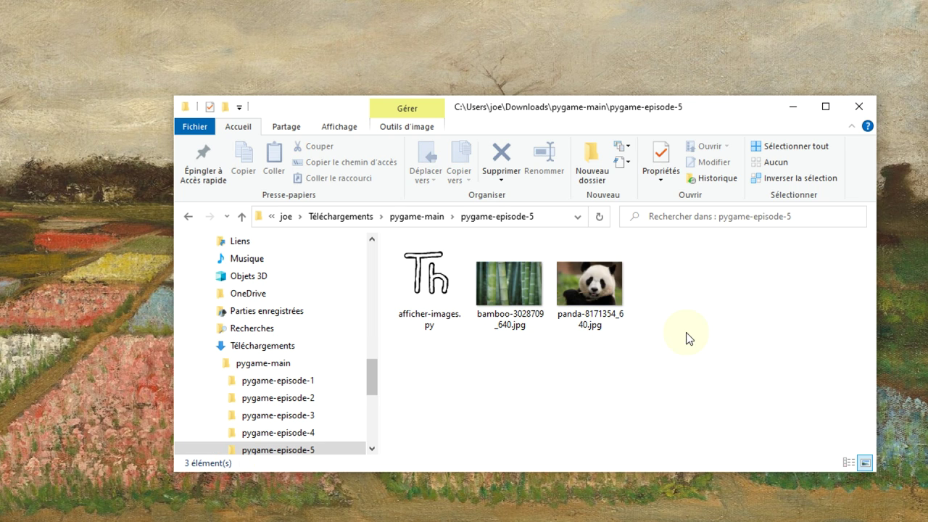
pyautogui.click(427, 299)
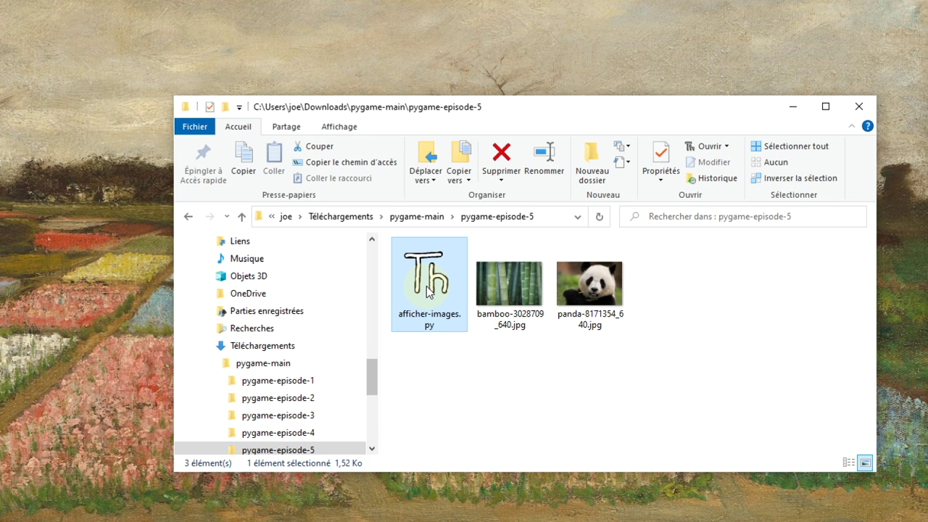
pyautogui.doubleClick(427, 286)
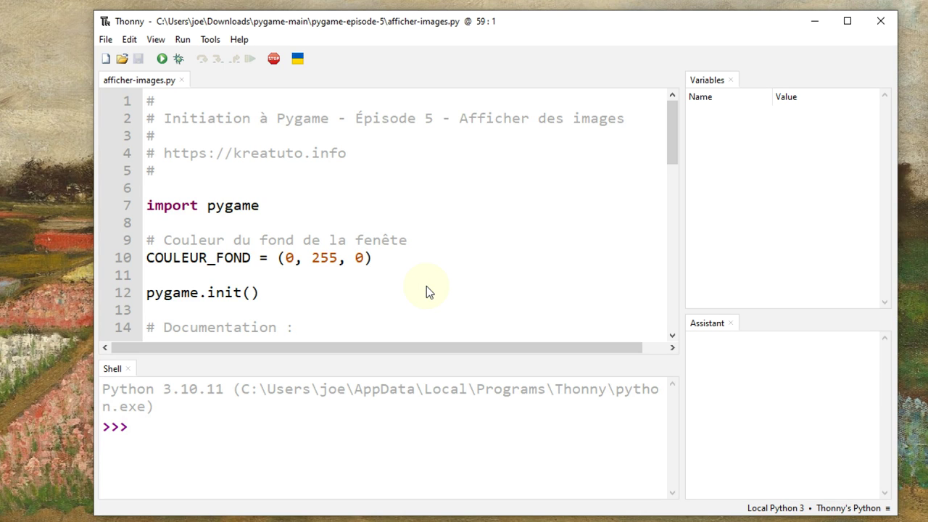
# - Run afficher-images.py, move its Épisode 5 window toward the screen's centre, and close the output window and Thonny
pyautogui.click(161, 59)
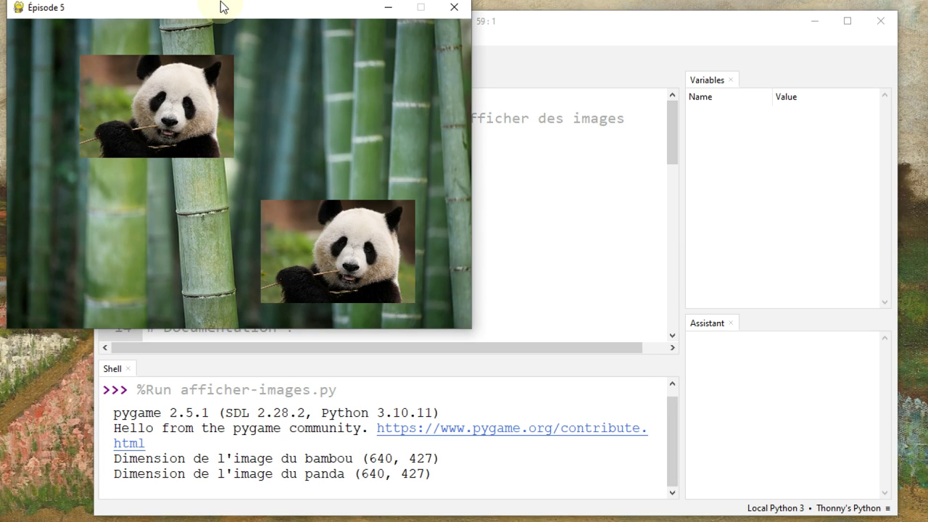
pyautogui.moveTo(221, 1); pyautogui.dragTo(497, 123)
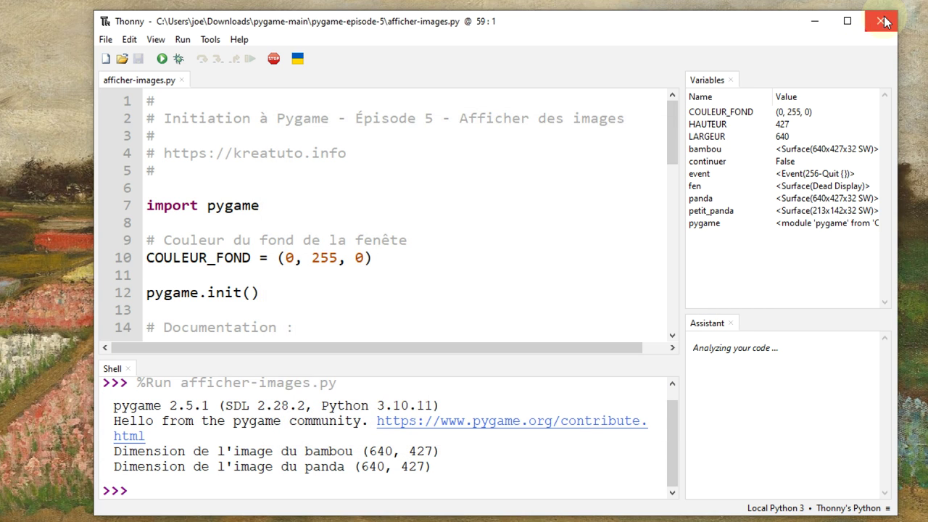
pyautogui.click(881, 21)
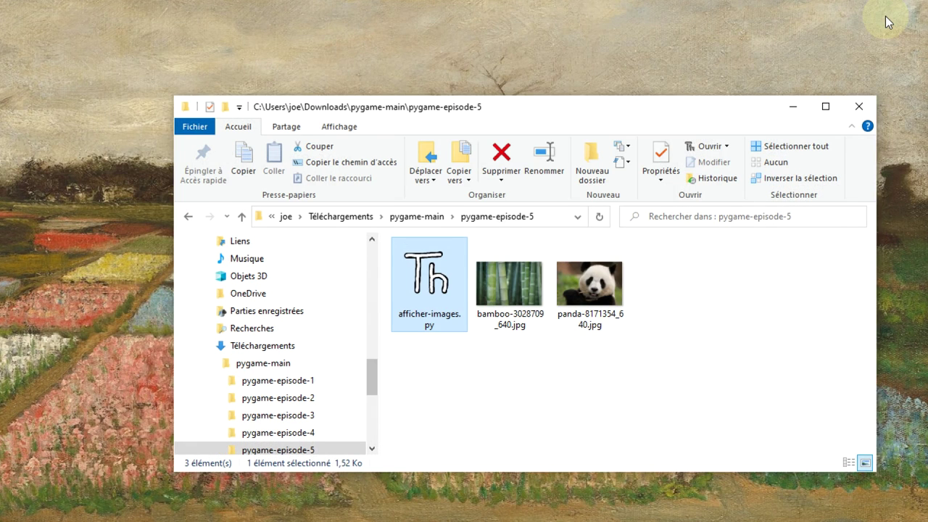
# - Switch to the browser, go back to the Initiation à Pygame page on kreatuto.info and open its GitHub repository link again
pyautogui.click(730, 322)
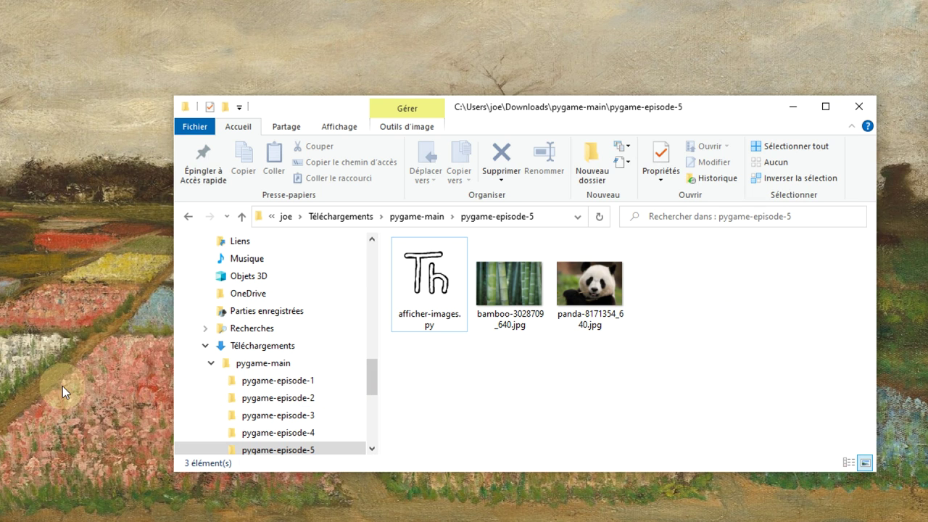
pyautogui.hotkey('alt', 'Tab')
pyautogui.click(41, 50)
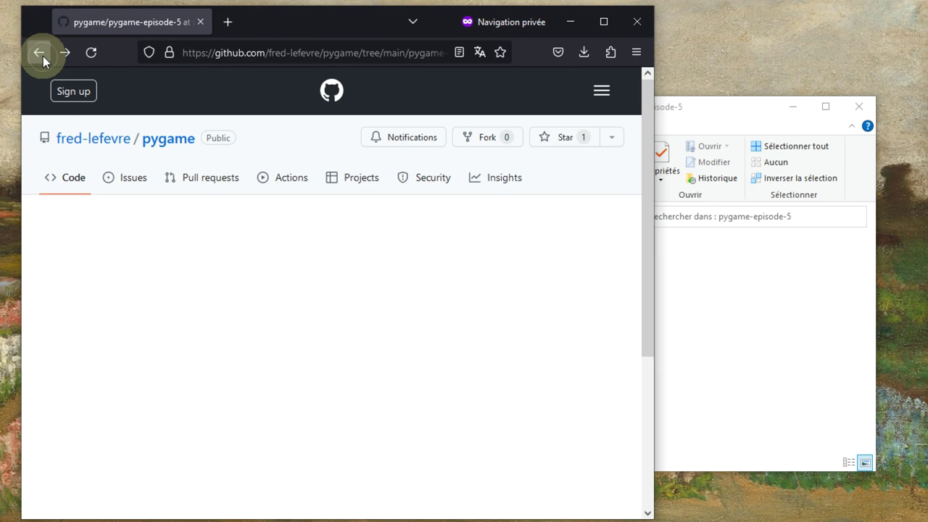
pyautogui.click(42, 54)
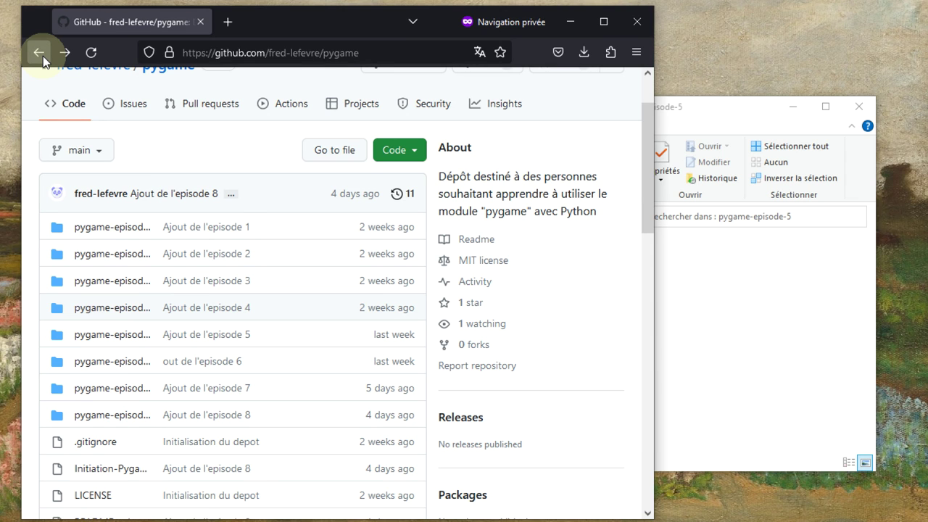
pyautogui.click(40, 53)
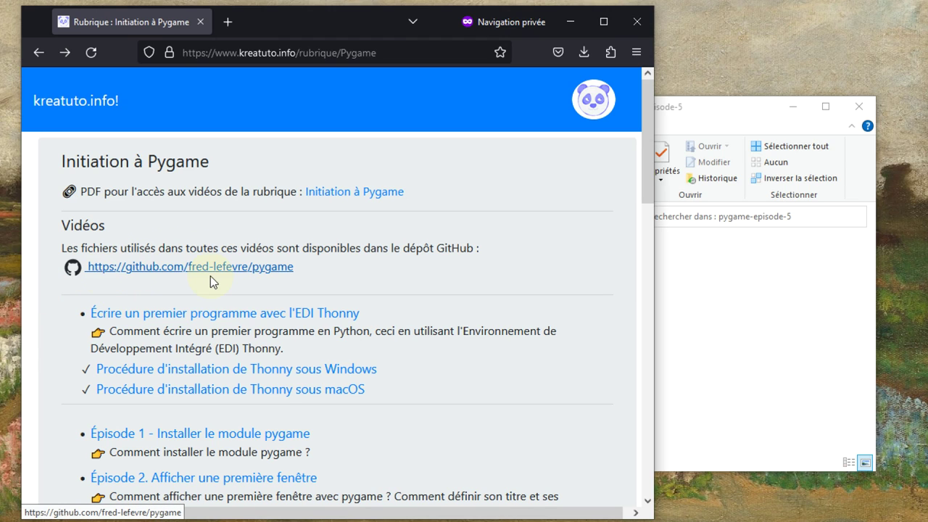
pyautogui.click(262, 272)
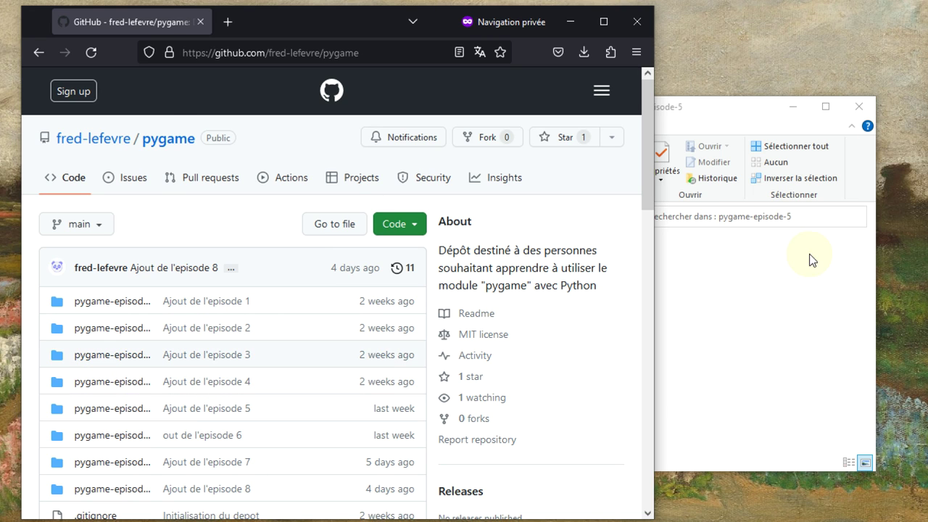
# - Switch to the file explorer, go up to the Téléchargements folder and move the window slightly aside
pyautogui.click(828, 313)
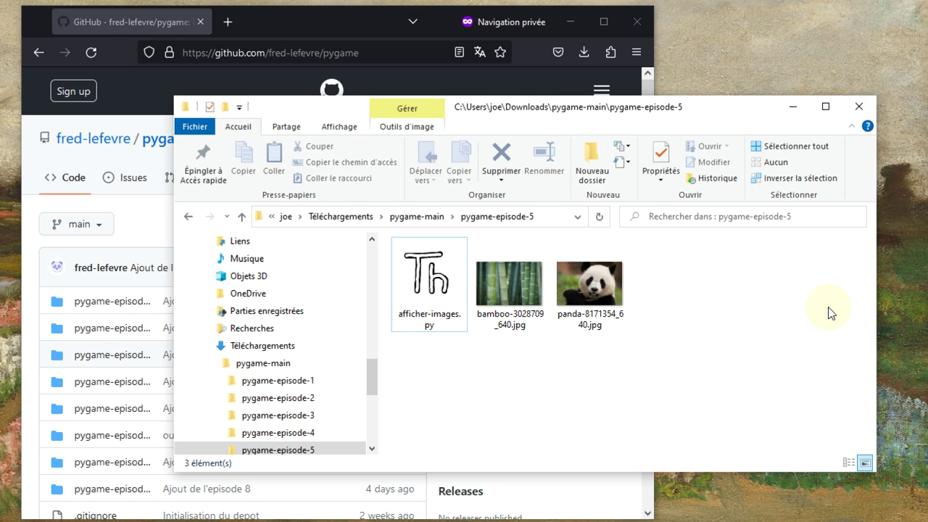
pyautogui.click(342, 220)
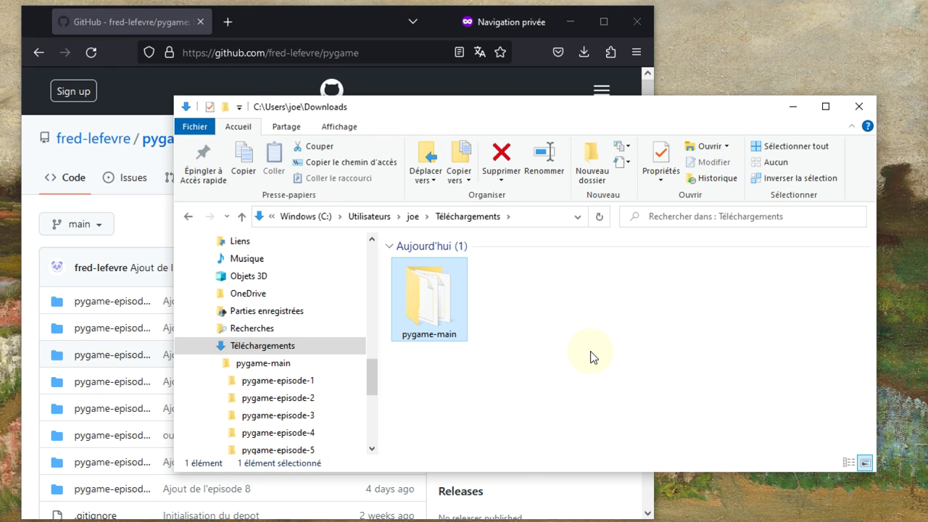
pyautogui.moveTo(592, 108); pyautogui.dragTo(627, 110)
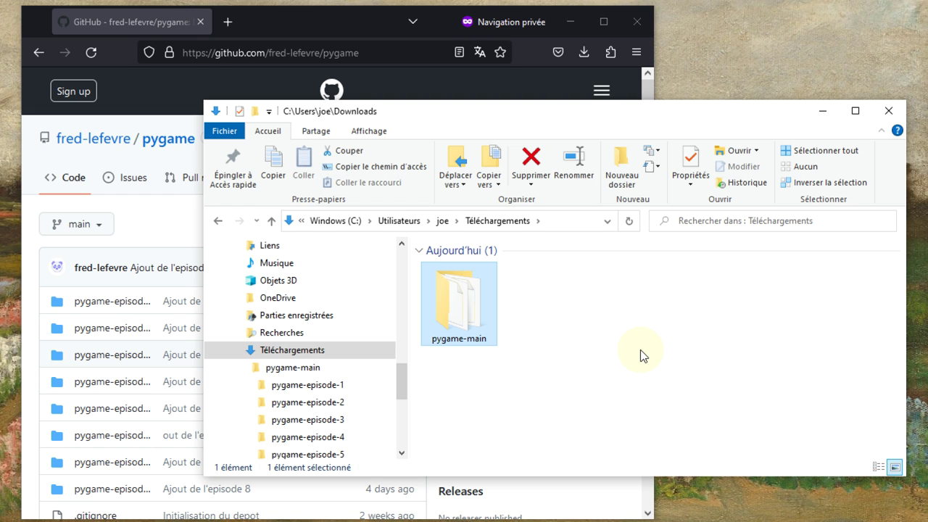
# - Review the repository's episode folders on GitHub, and open the local pygame-main folder to compare its contents
pyautogui.click(327, 31)
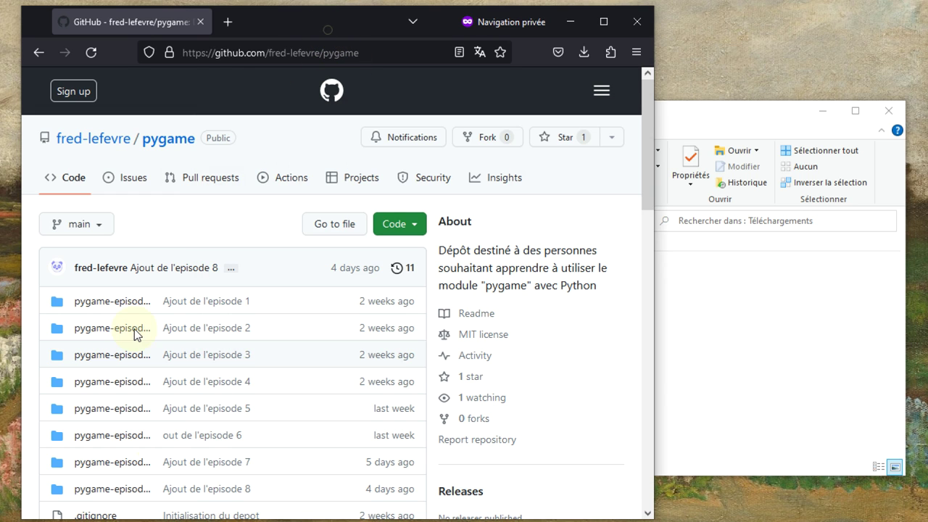
pyautogui.scroll(-2, 129, 332)
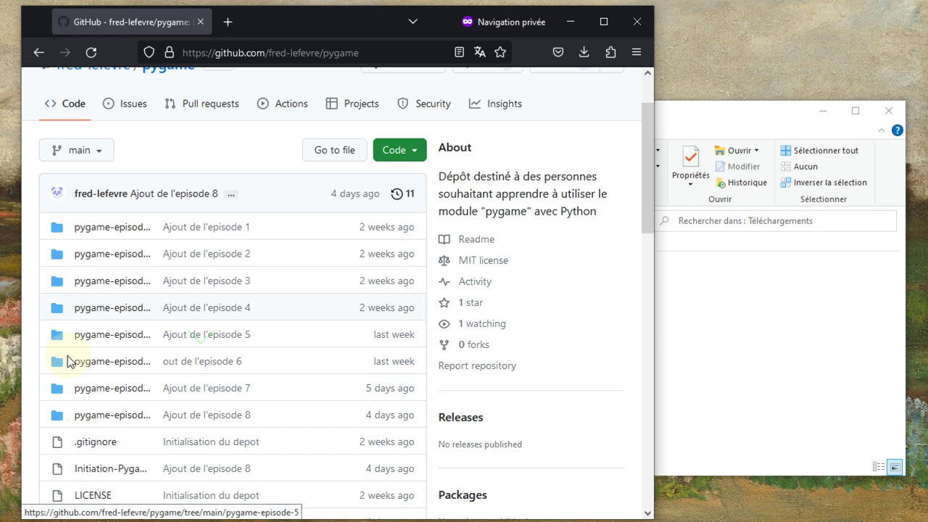
pyautogui.scroll(2, 83, 411)
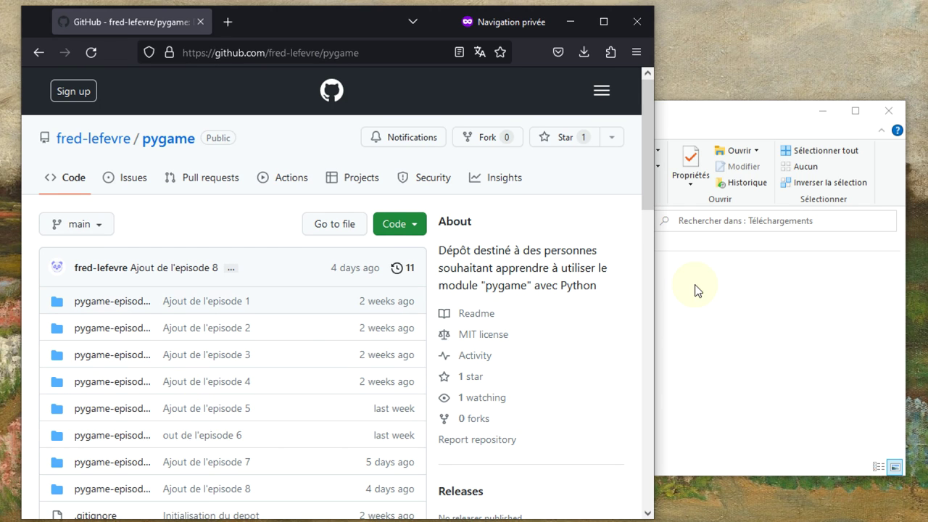
pyautogui.click(788, 341)
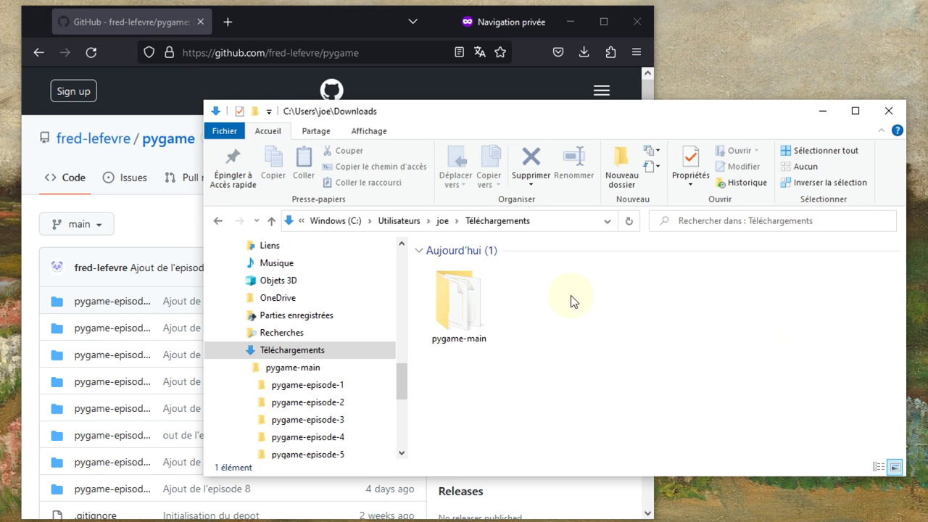
pyautogui.doubleClick(477, 305)
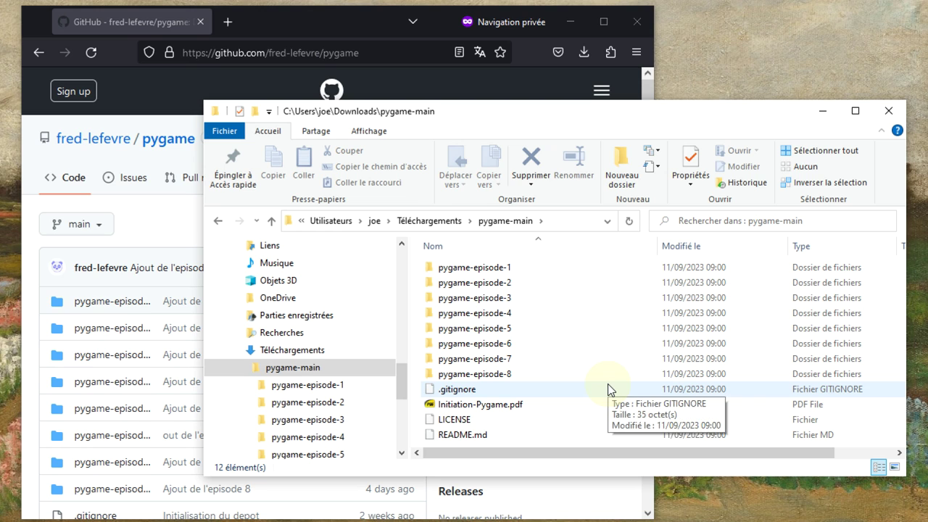
# - Return to the Téléchargements folder, and close the file explorer and the browser
pyautogui.click(426, 221)
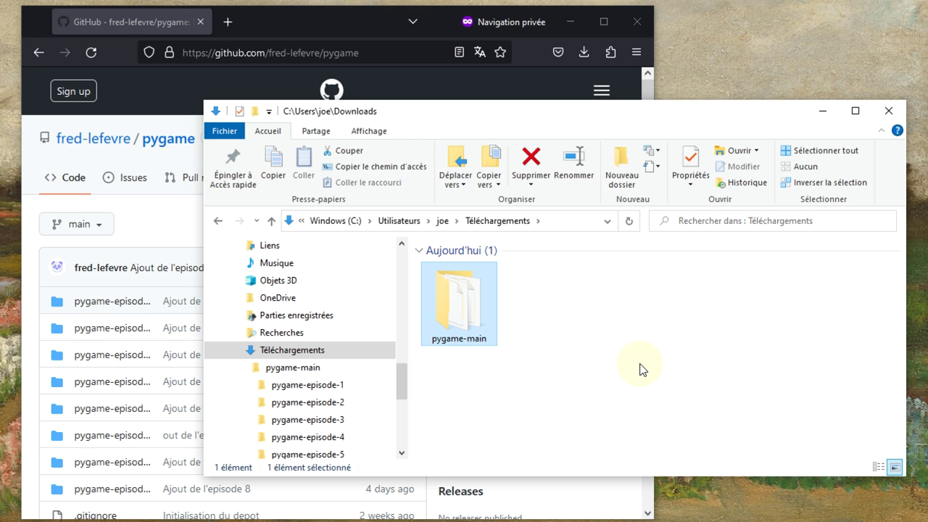
pyautogui.click(891, 116)
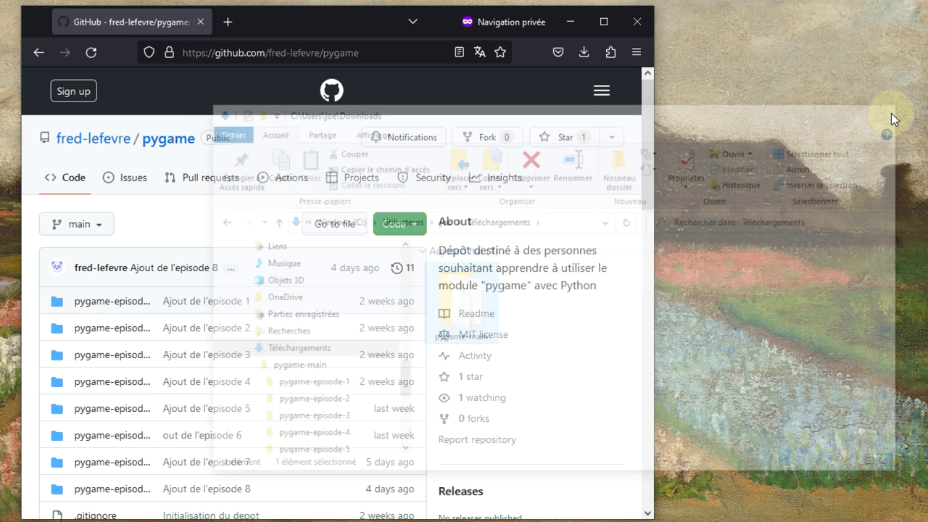
pyautogui.click(638, 23)
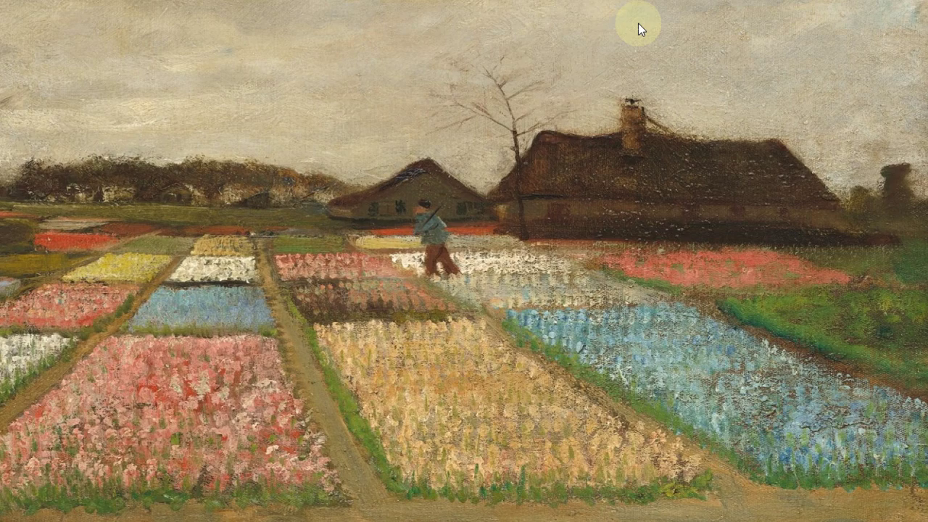